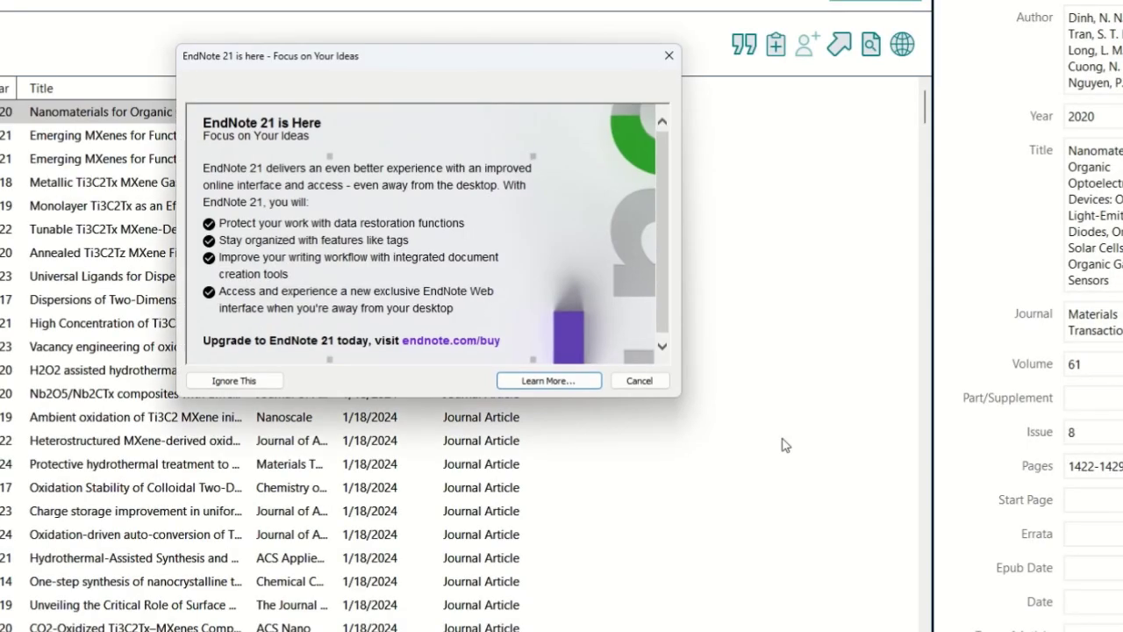
Cancel the 'EndNote 21 is Here' notice so the 370-reference library list shows again
{"action": "left_click", "coordinate": [639, 380]}
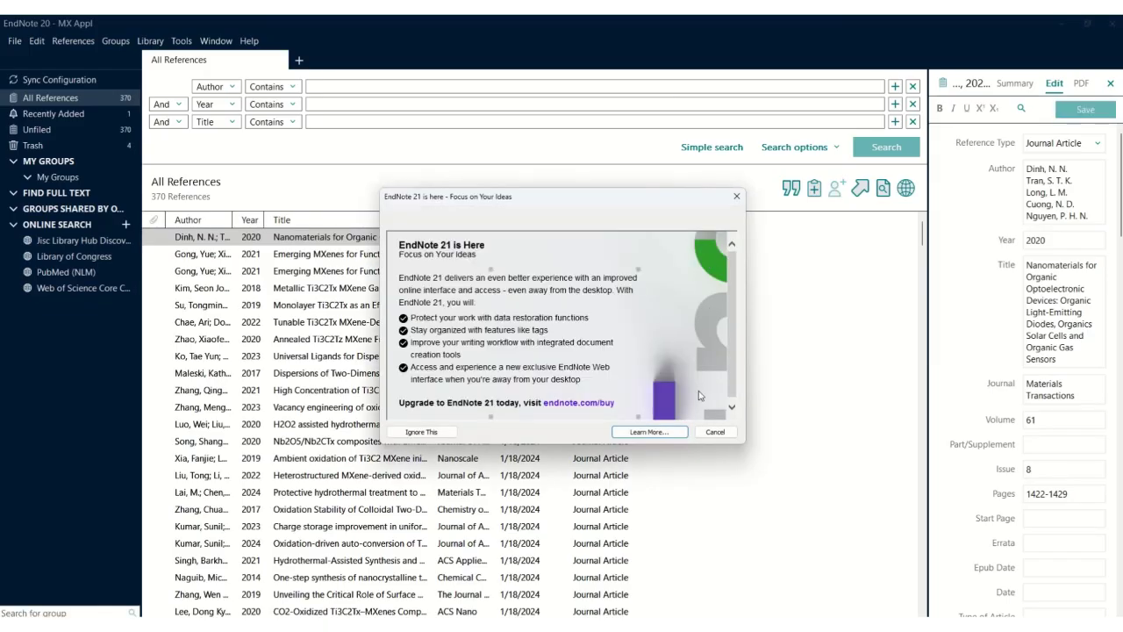
{"action": "left_click", "coordinate": [726, 439]}
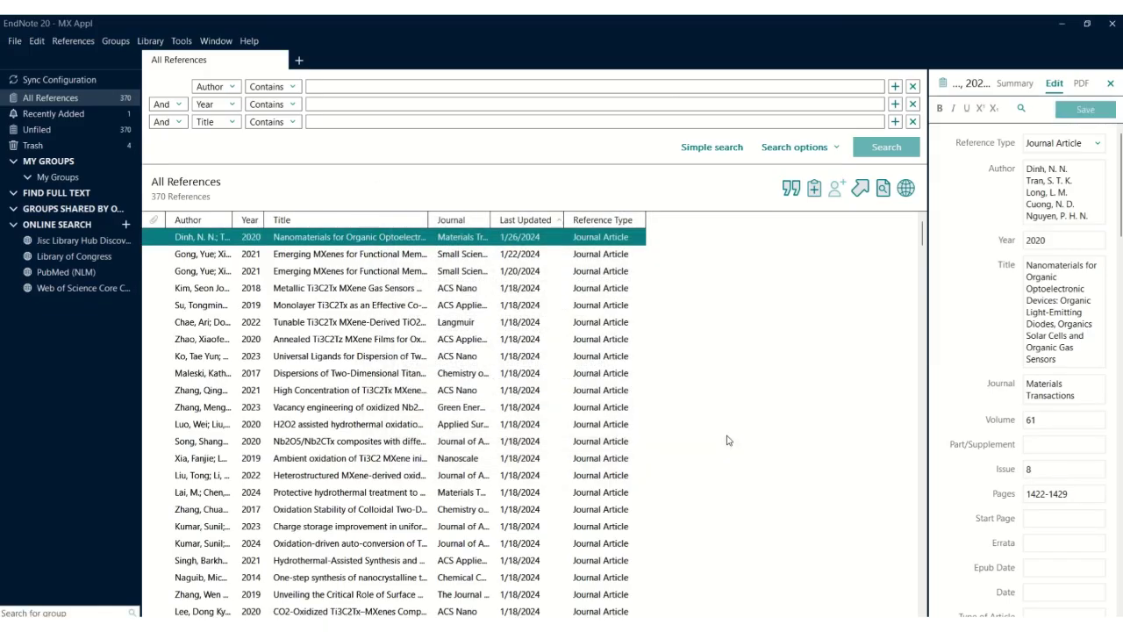
Create a new library on the Desktop, renaming the file from 'My…' to 'Test EndNote Library'
{"action": "left_click", "coordinate": [13, 42]}
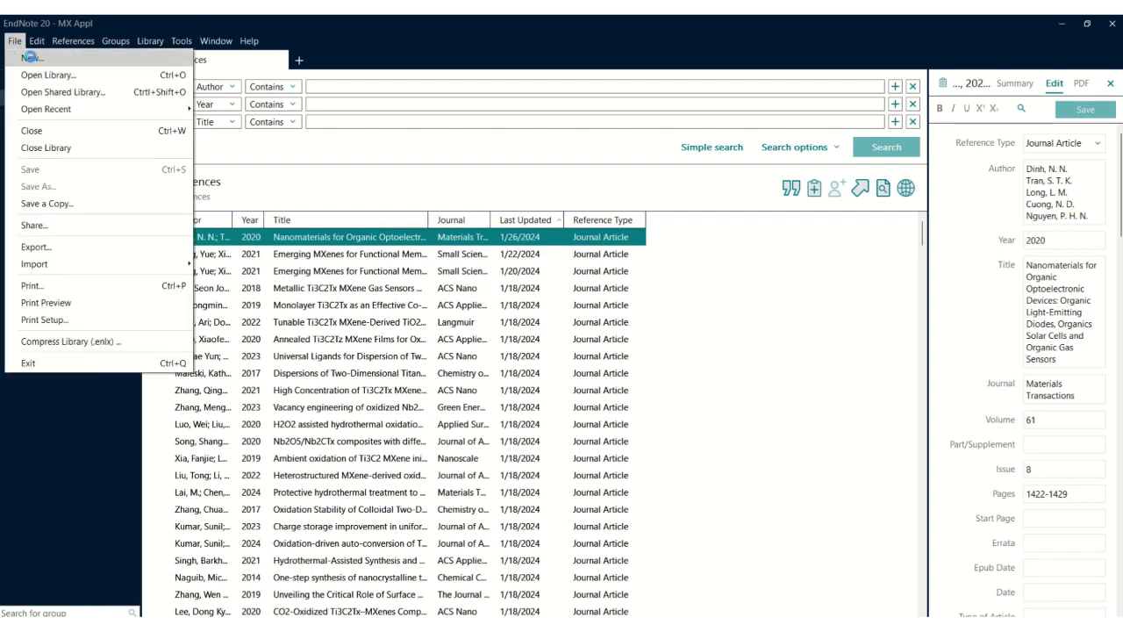
{"action": "left_click", "coordinate": [30, 57]}
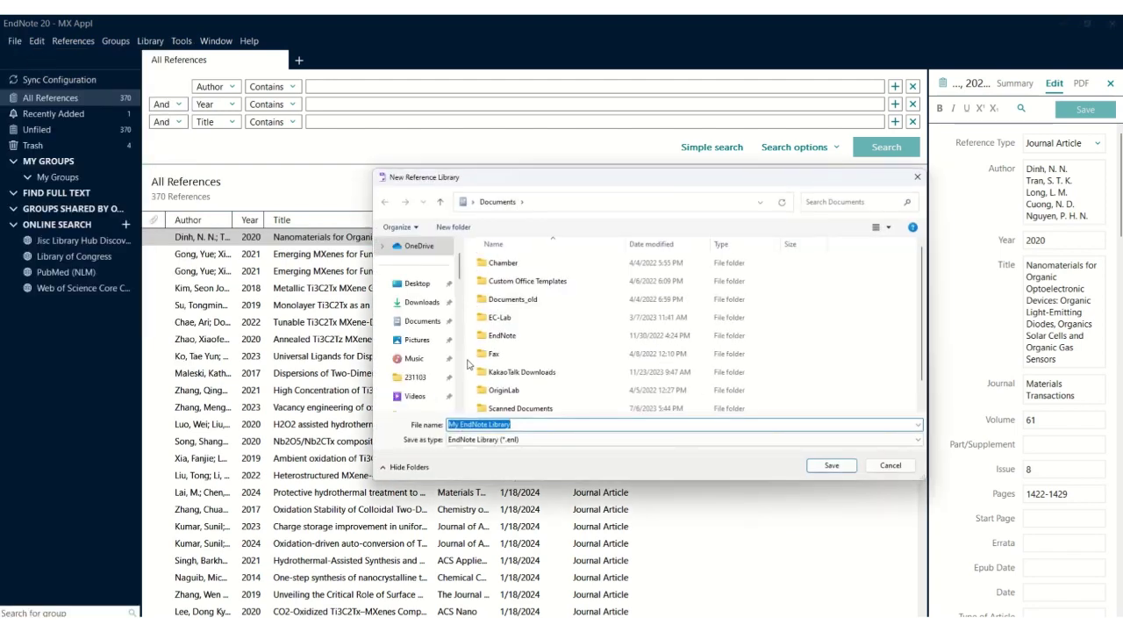
{"action": "left_click", "coordinate": [413, 284]}
{"action": "left_click", "coordinate": [517, 425]}
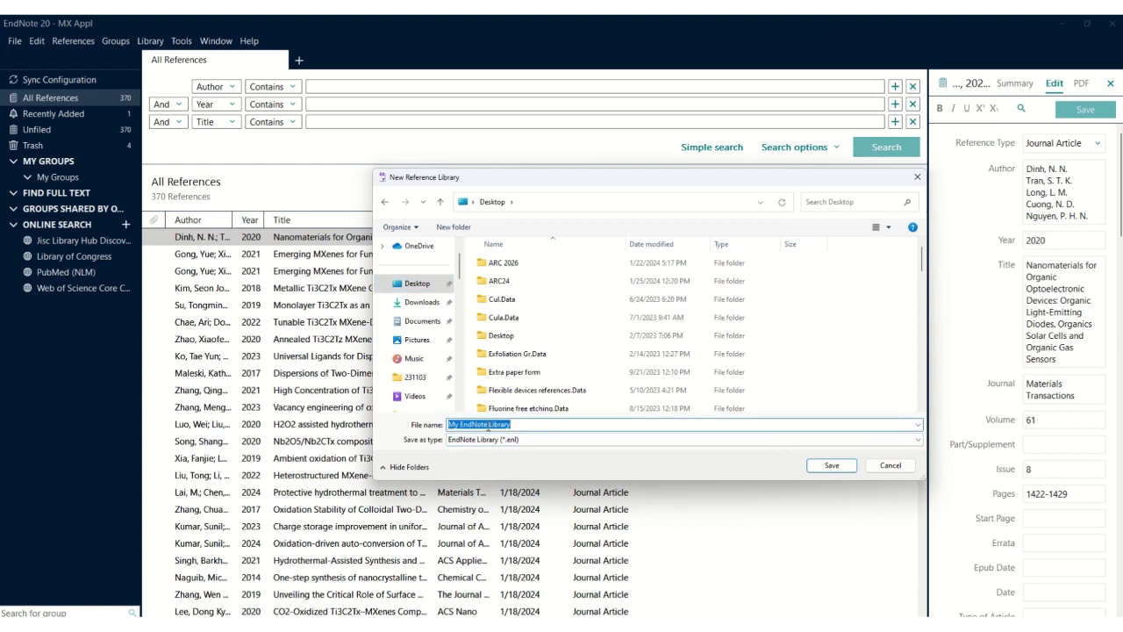
{"action": "left_click", "coordinate": [514, 425]}
{"action": "left_click_drag", "start_coordinate": [462, 425], "coordinate": [446, 425]}
{"action": "type", "text": "Test"}
{"action": "left_click", "coordinate": [832, 469]}
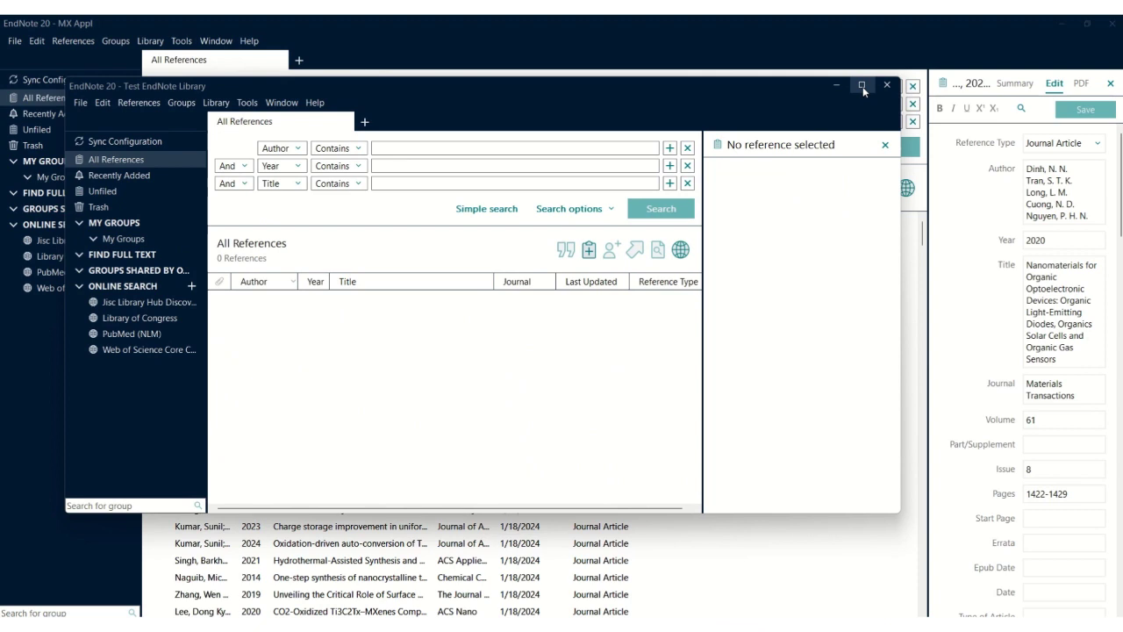
Maximize the Test EndNote Library window to full screen
{"action": "left_click", "coordinate": [863, 85]}
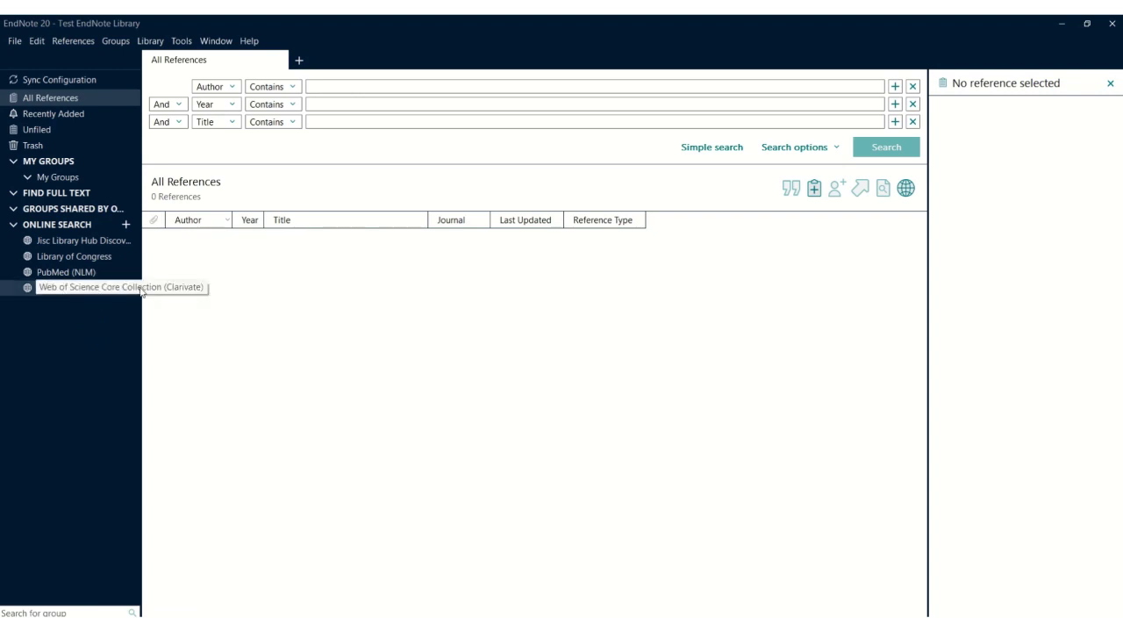
Open the Web of Science Core Collection search and paste 'materials for solar cells flexible' into Title
{"action": "left_click", "coordinate": [97, 292]}
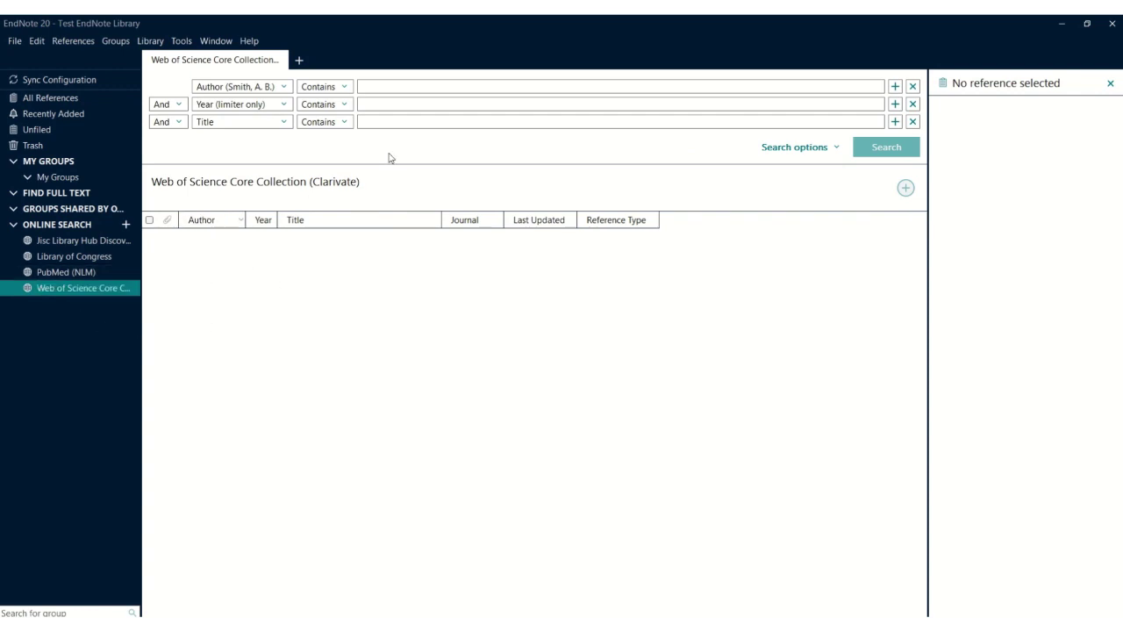
{"action": "left_click", "coordinate": [376, 123]}
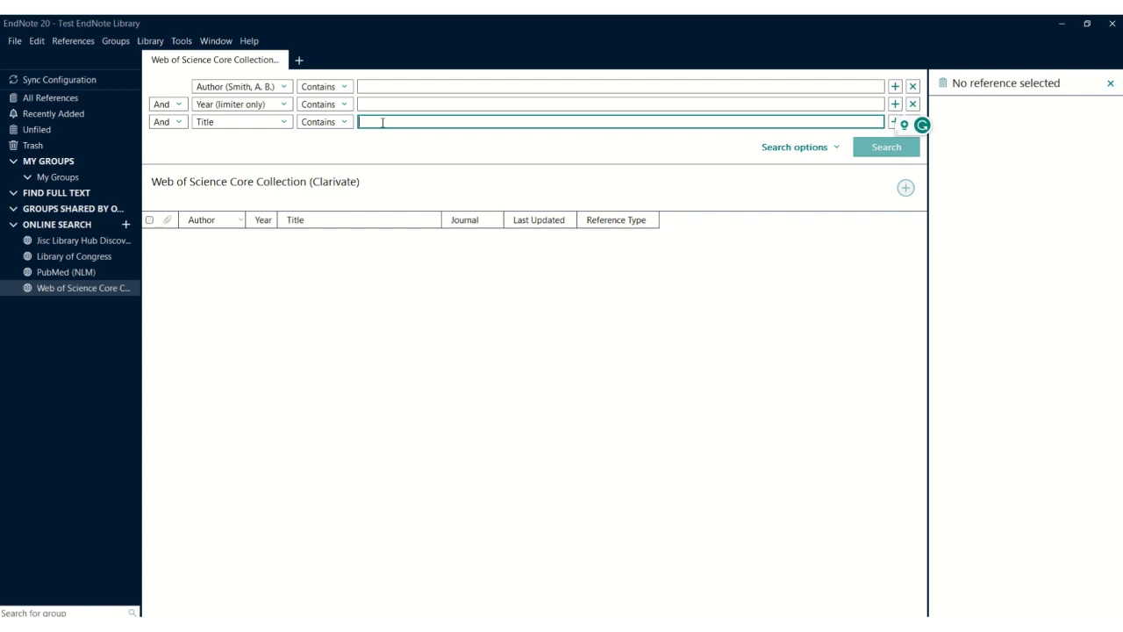
{"action": "type", "text": "materials for solar cells flexible"}
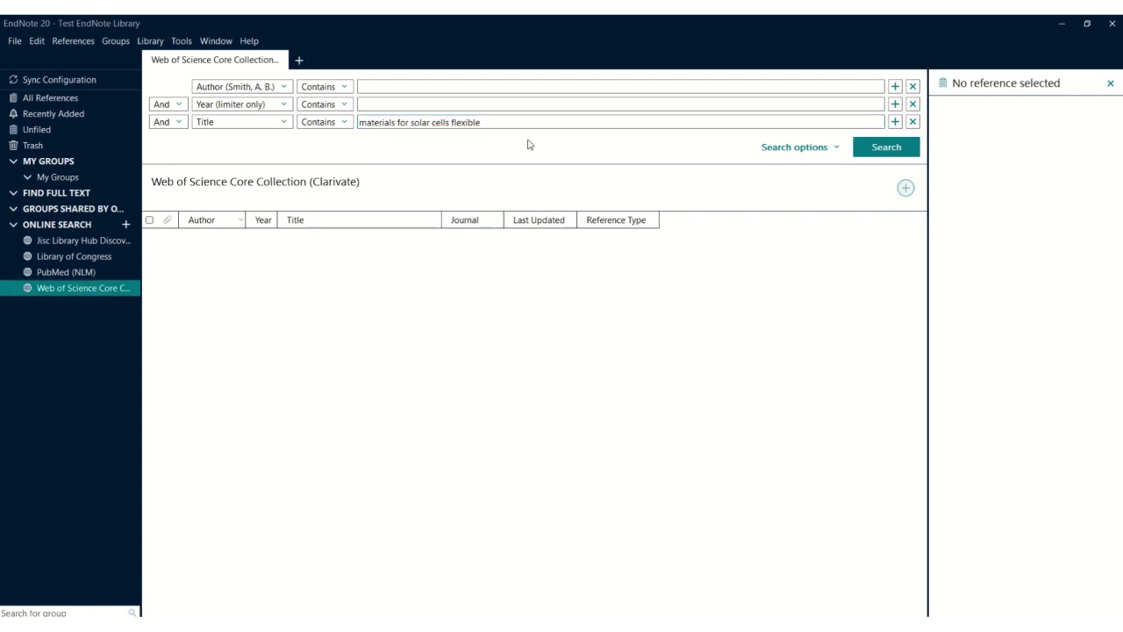
Run the title search, then check and uncheck the Pervaiz, Xu and Mocioiu results
{"action": "left_click", "coordinate": [875, 151]}
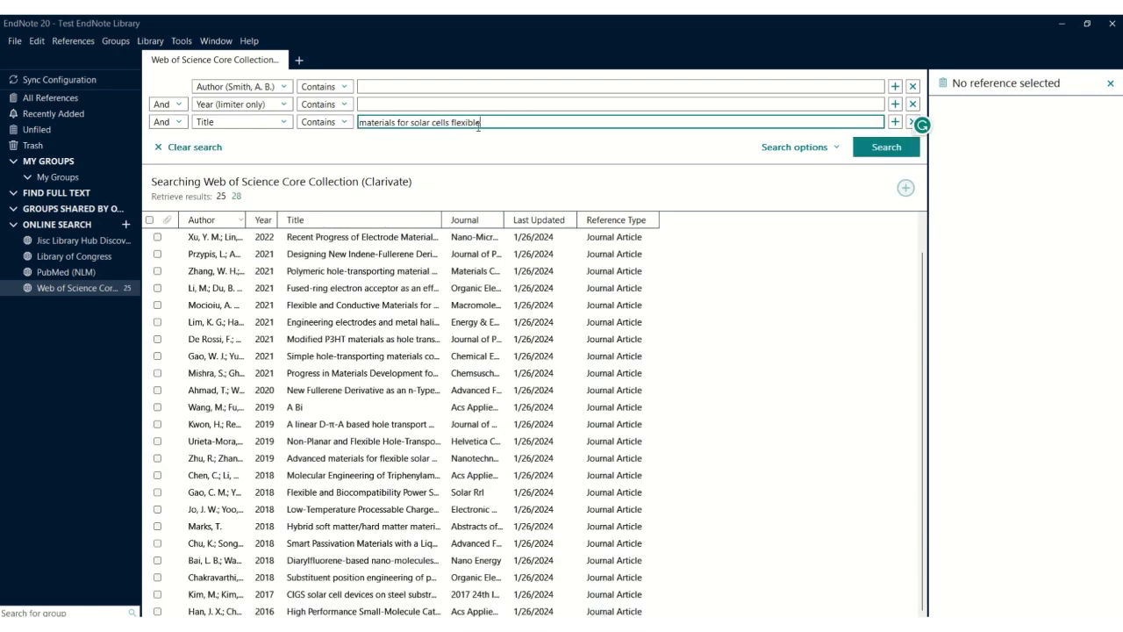
{"action": "scroll", "coordinate": [386, 413], "scroll_direction": "up", "scroll_amount": 1}
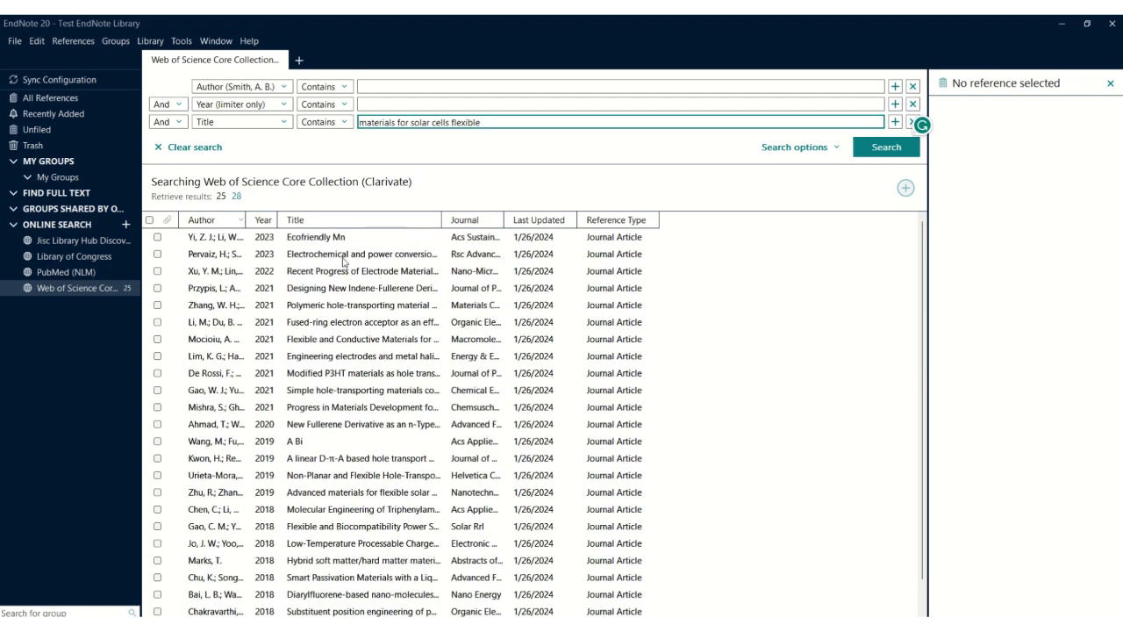
{"action": "left_click", "coordinate": [344, 261]}
{"action": "left_click", "coordinate": [356, 273], "text": "shift"}
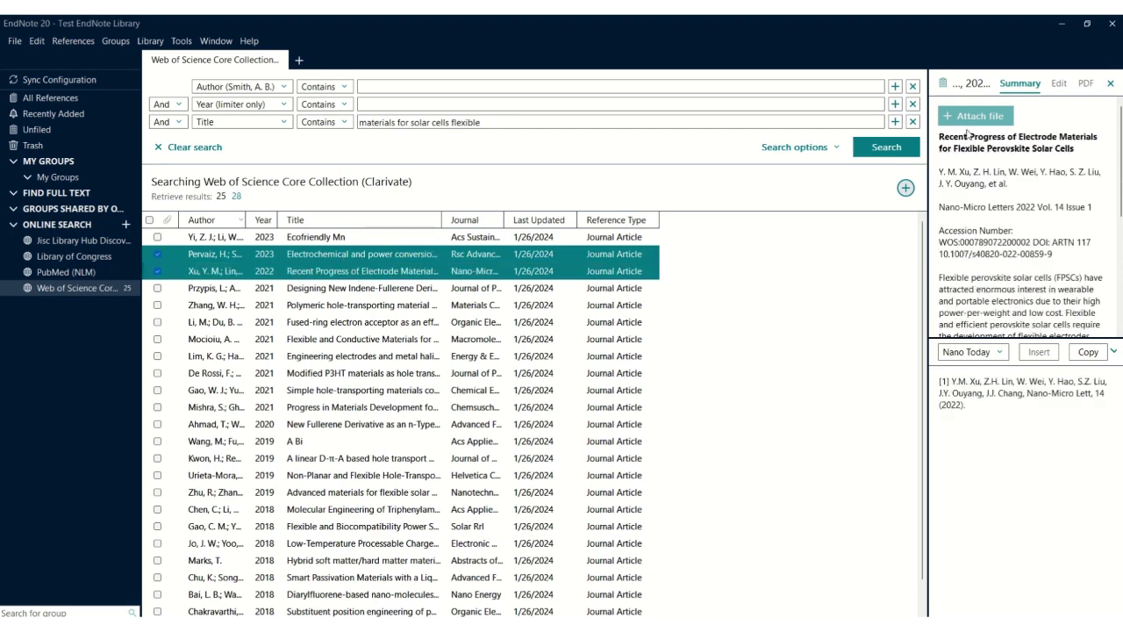
{"action": "left_click", "coordinate": [335, 342], "text": "ctrl"}
{"action": "left_click", "coordinate": [156, 268]}
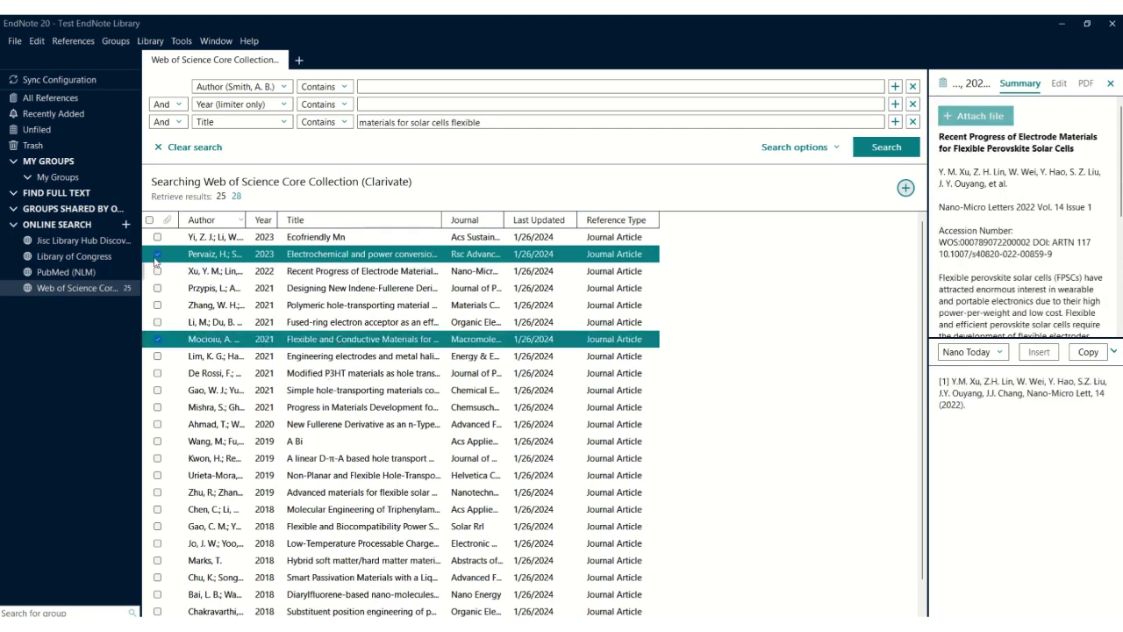
{"action": "left_click", "coordinate": [157, 254]}
{"action": "left_click", "coordinate": [159, 340]}
Preview the Gao, Kwon and Urieta-Mora results, then deselect all three
{"action": "left_click", "coordinate": [369, 392]}
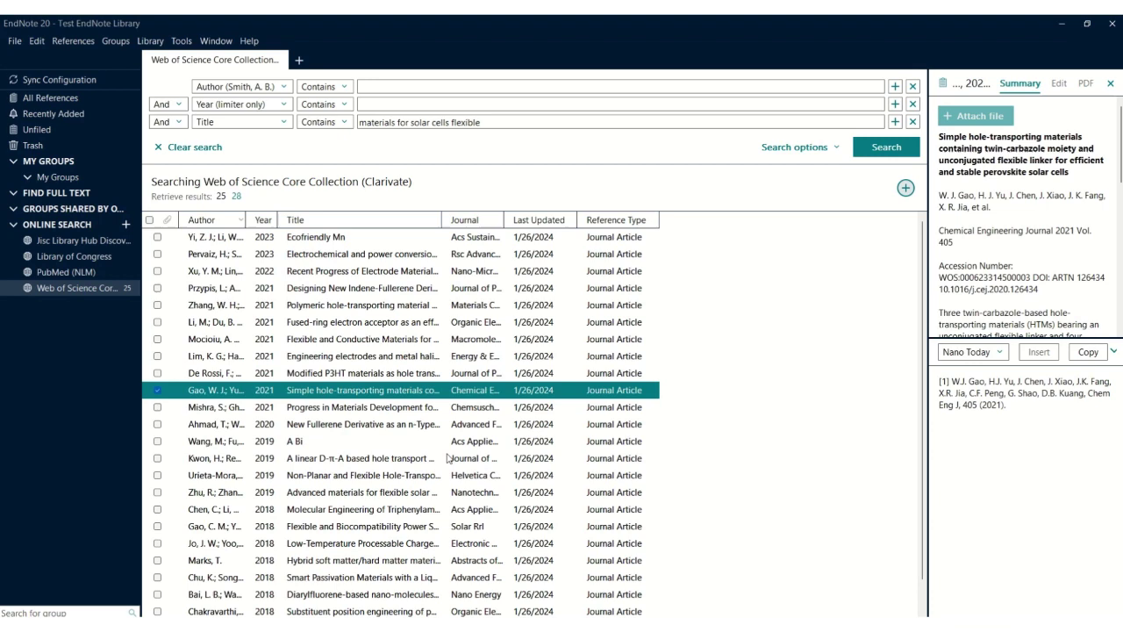
{"action": "left_click", "coordinate": [448, 458], "text": "ctrl"}
{"action": "left_click", "coordinate": [438, 475], "text": "ctrl"}
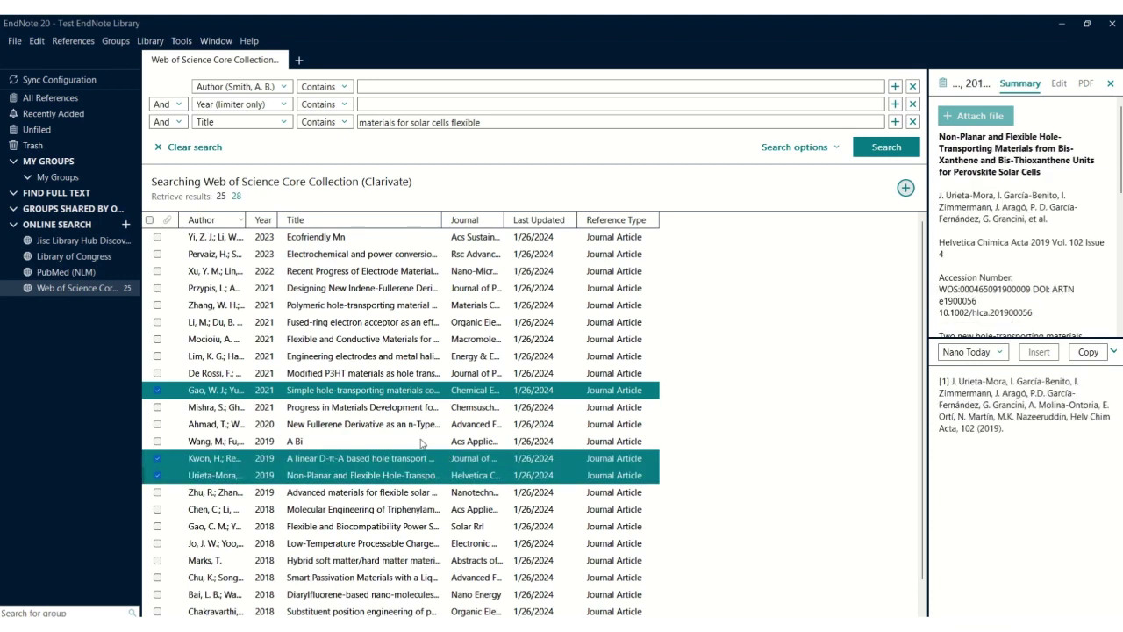
{"action": "left_click", "coordinate": [402, 456], "text": "ctrl"}
{"action": "left_click", "coordinate": [404, 475], "text": "ctrl"}
{"action": "left_click", "coordinate": [389, 391], "text": "ctrl"}
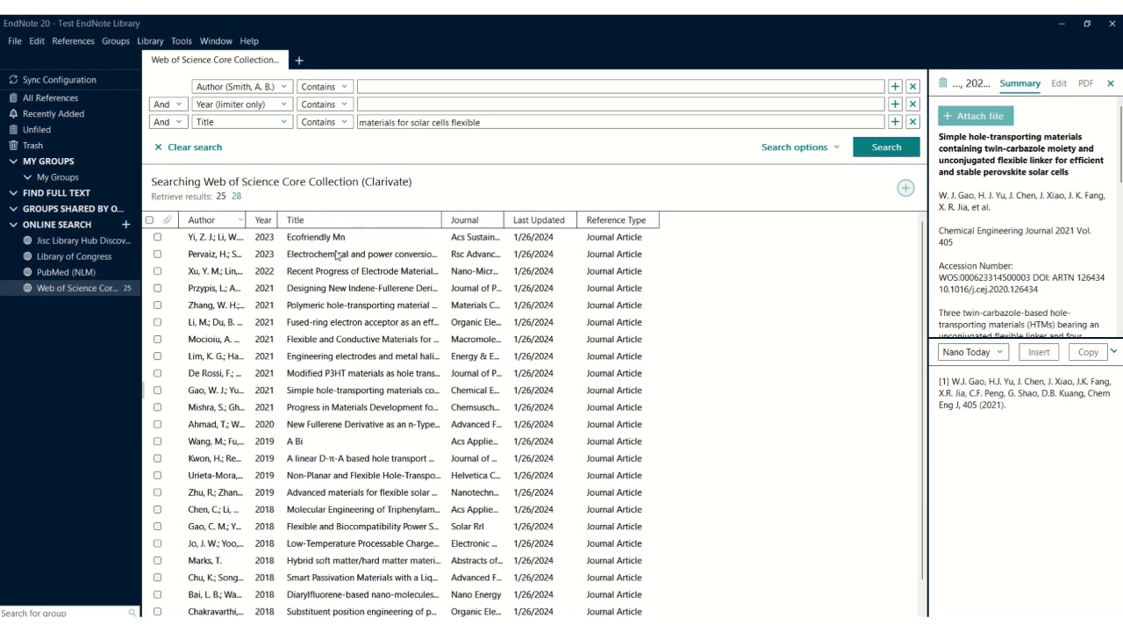
Select the Xu 2022 electrode materials paper and inspect its Edit fields, including the empty Pages
{"action": "left_click", "coordinate": [364, 276]}
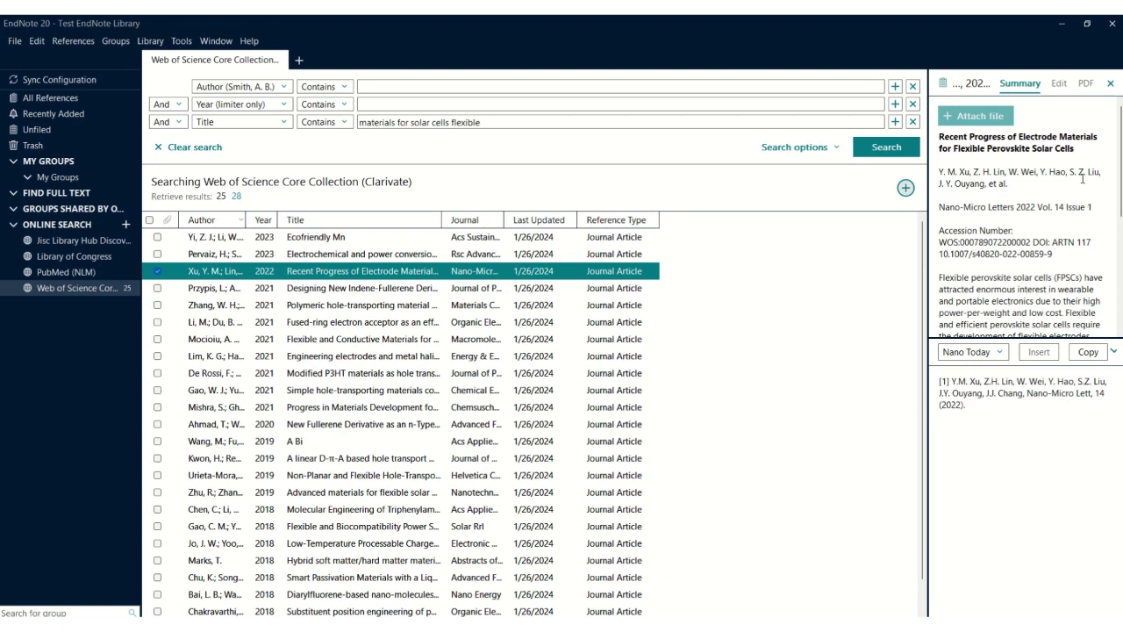
{"action": "left_click", "coordinate": [1059, 84]}
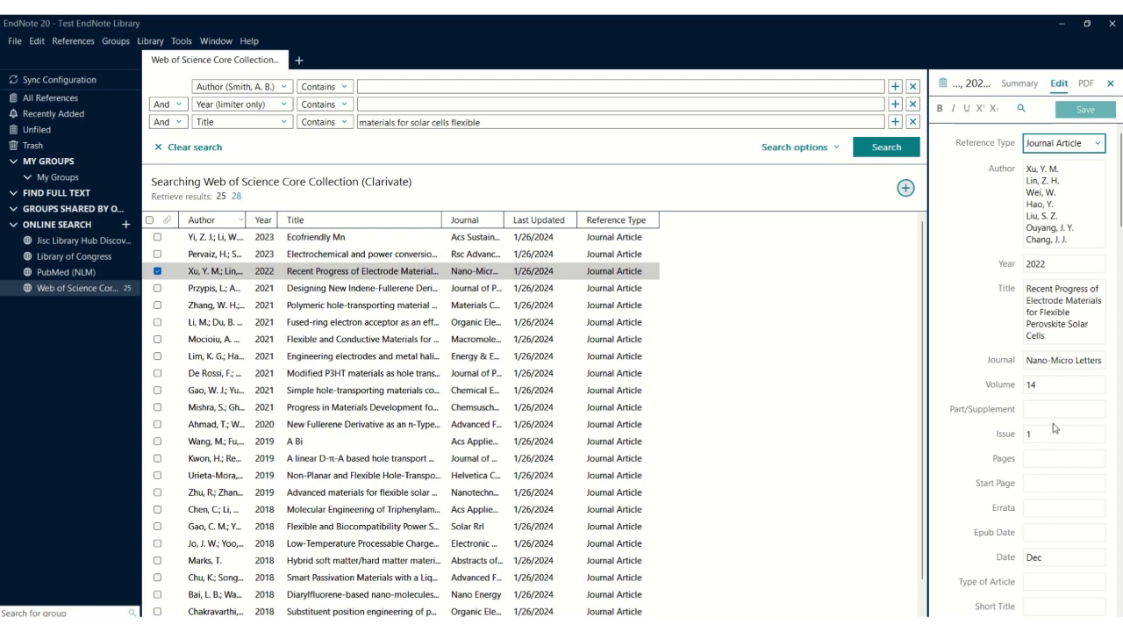
{"action": "left_click", "coordinate": [1035, 458]}
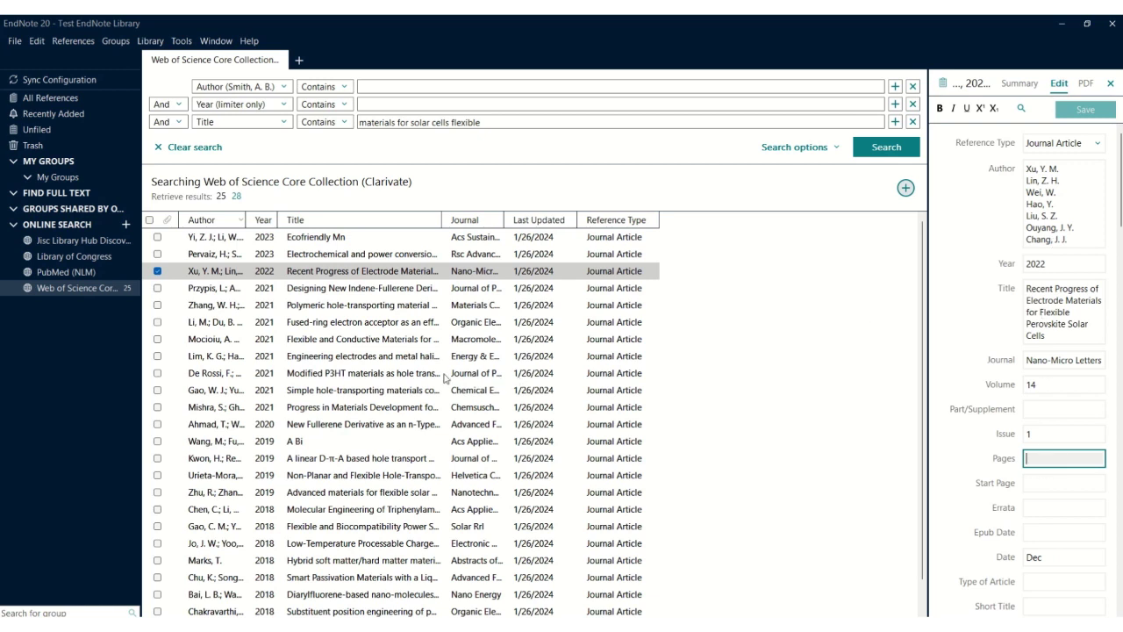
{"action": "left_click", "coordinate": [351, 276]}
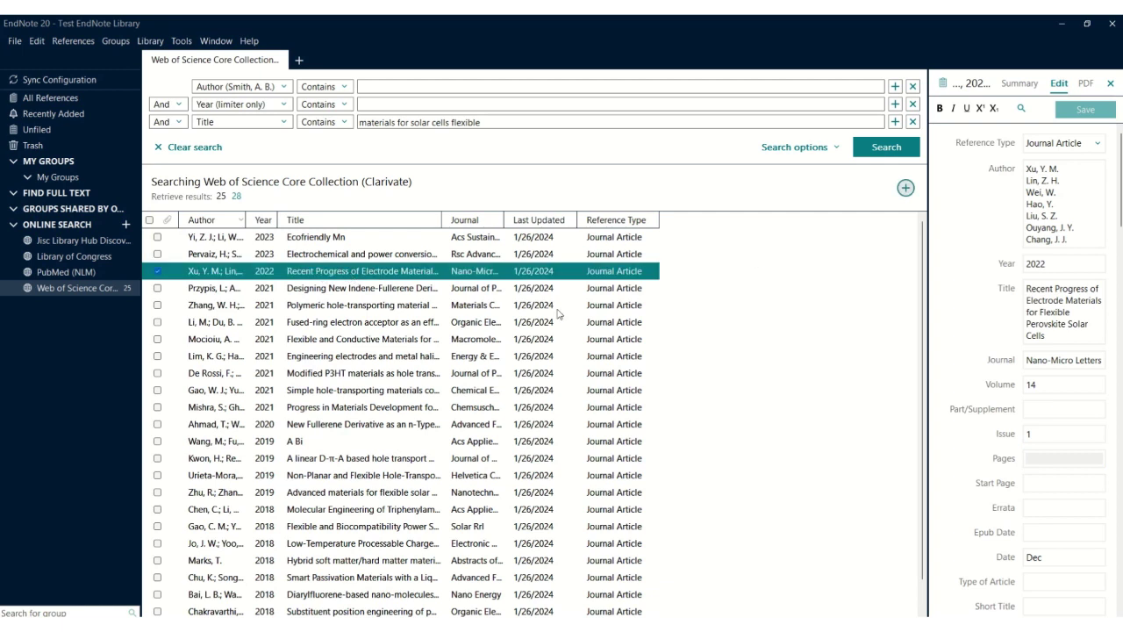
Add the checked Xu 2022 record to the library and select it under All References
{"action": "left_click", "coordinate": [906, 190]}
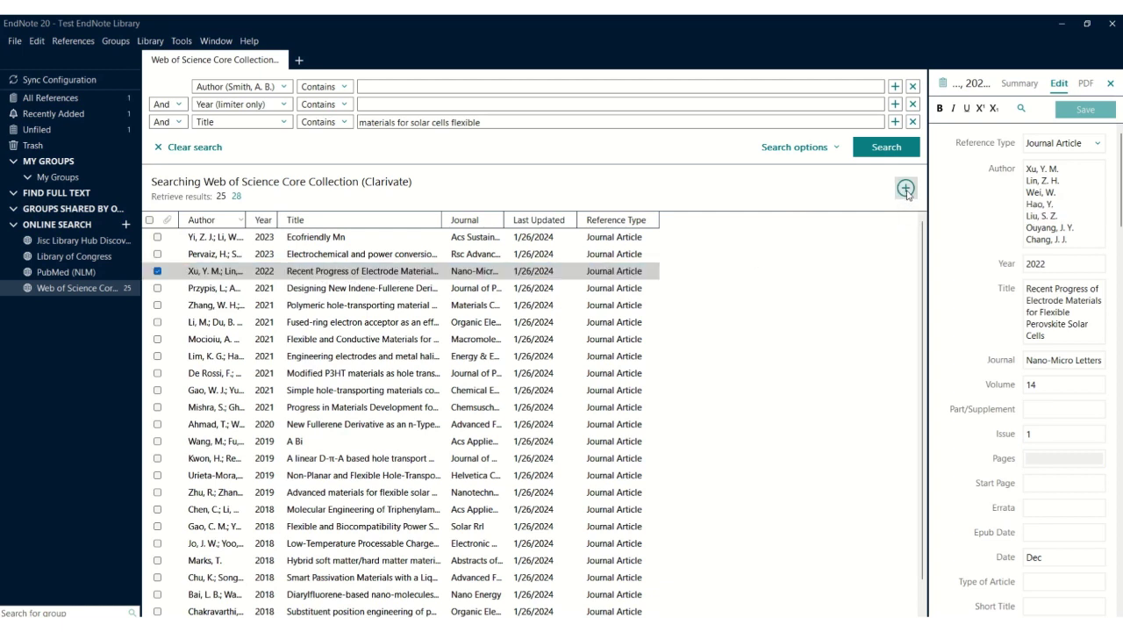
{"action": "left_click", "coordinate": [58, 99]}
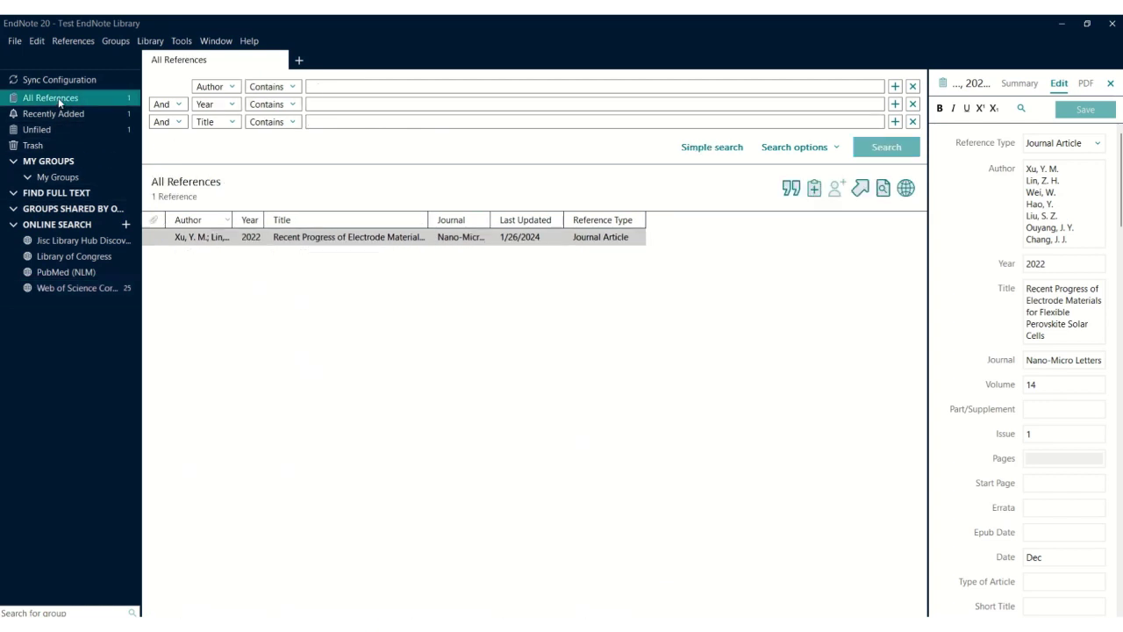
{"action": "left_click", "coordinate": [359, 238]}
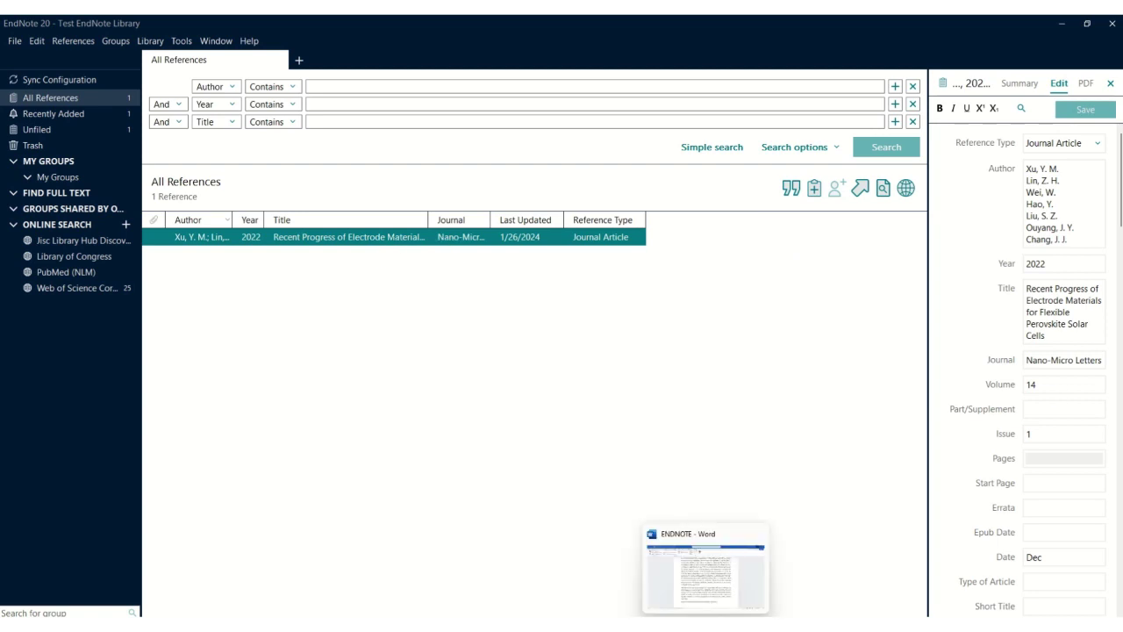
In the Word manuscript, place the cursor right after "tissue engineering." in the abstract
{"action": "left_click", "coordinate": [705, 584]}
{"action": "scroll", "coordinate": [577, 416], "scroll_direction": "down", "scroll_amount": 3}
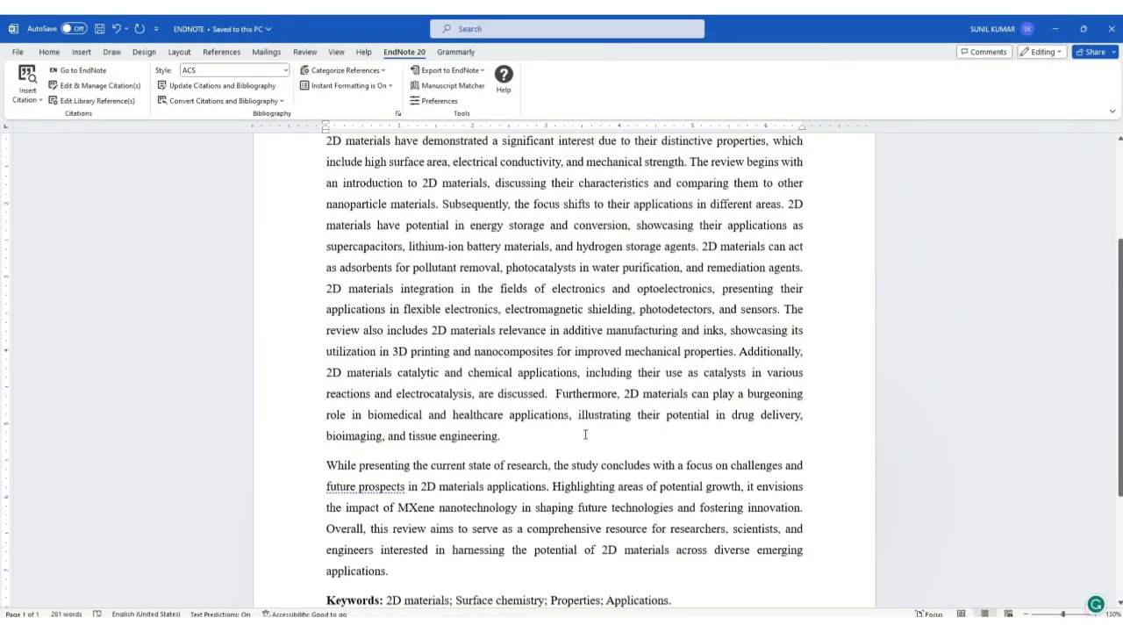
{"action": "scroll", "coordinate": [586, 435], "scroll_direction": "up", "scroll_amount": 1}
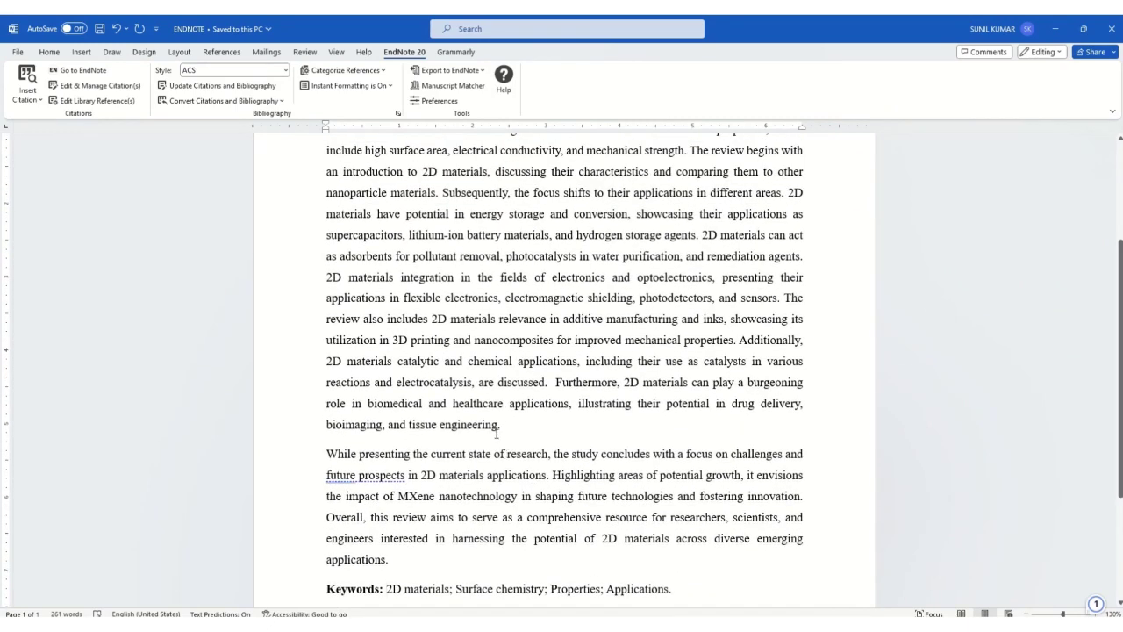
{"action": "left_click", "coordinate": [498, 425]}
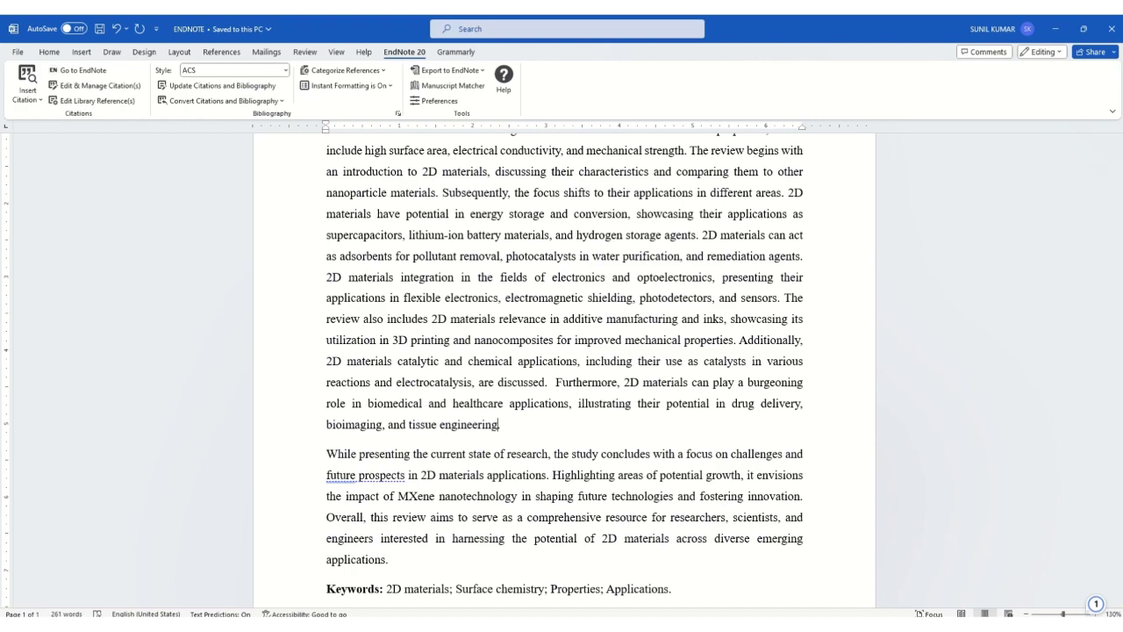
Bring the Test EndNote Library window back to the front
{"action": "left_click", "coordinate": [861, 625]}
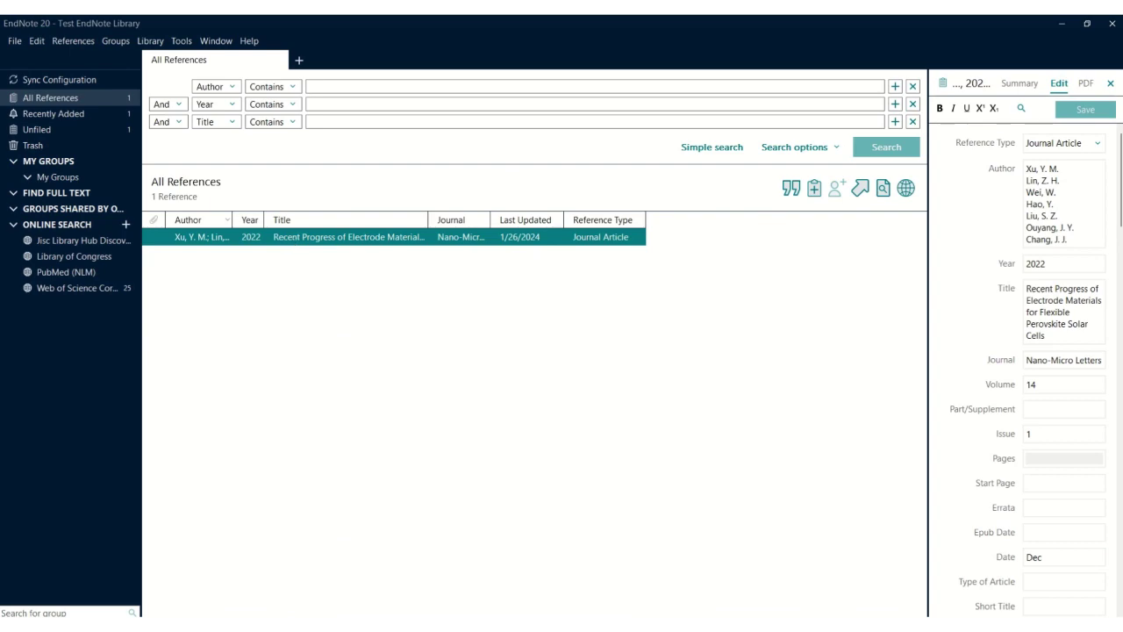
{"action": "key", "text": "alt+Tab"}
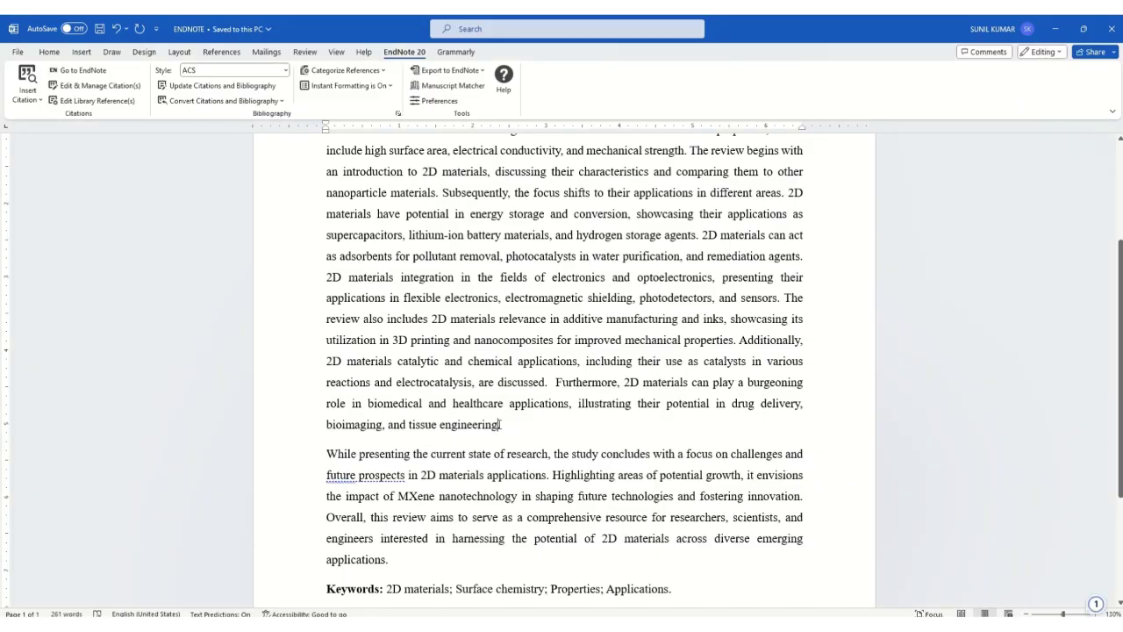
{"action": "mouse_move", "coordinate": [860, 625]}
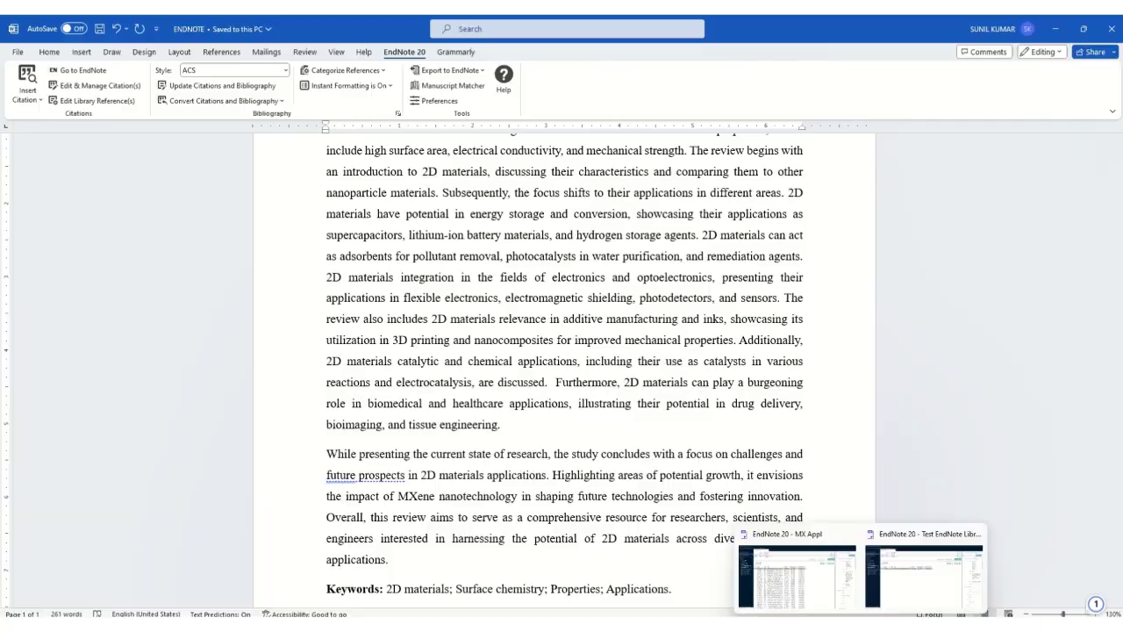
{"action": "left_click", "coordinate": [893, 591]}
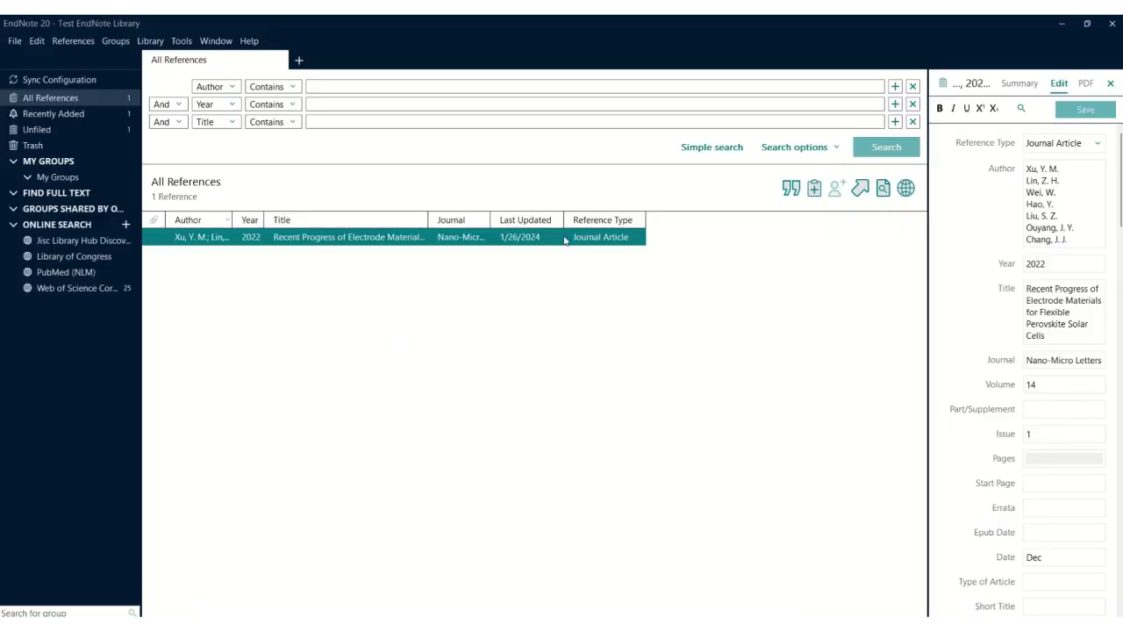
Insert the Xu 2022 reference as citation 1 and scroll to its ACS-style bibliography entry
{"action": "left_click", "coordinate": [791, 195]}
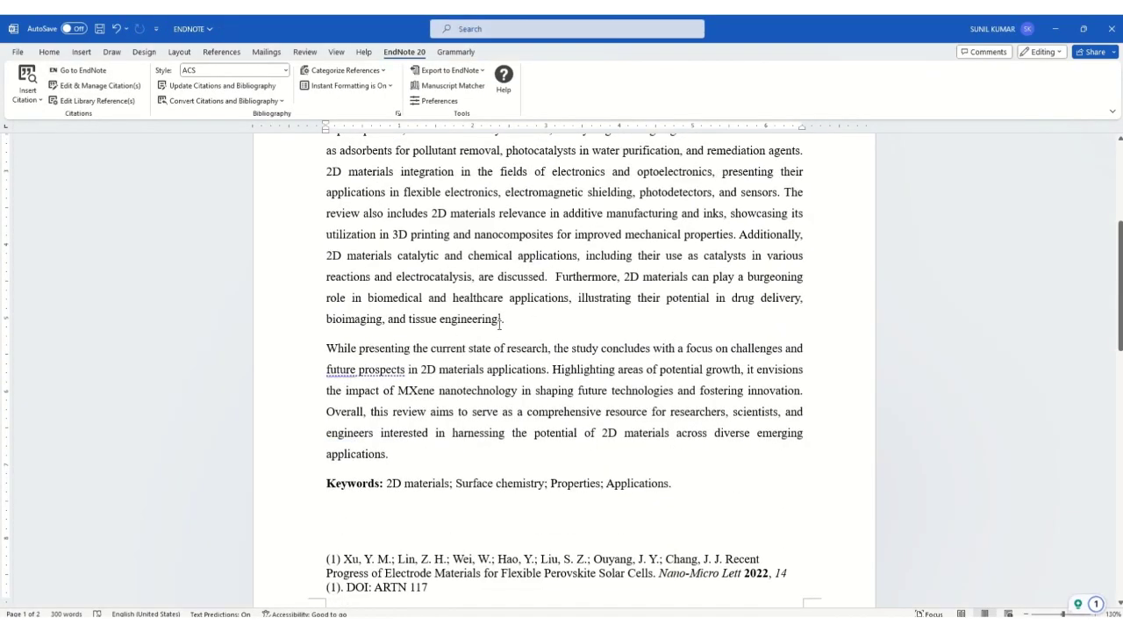
{"action": "scroll", "coordinate": [494, 494], "scroll_direction": "down", "scroll_amount": 2}
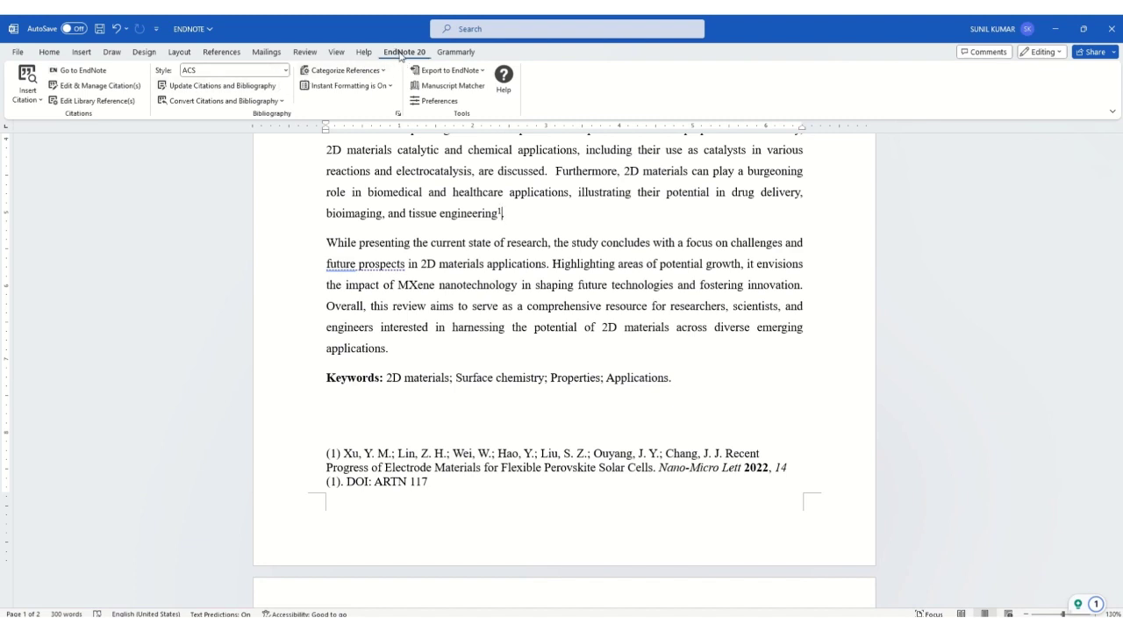
Apply the Nano Today style, then browse the full style list and close it unchanged
{"action": "left_click", "coordinate": [285, 70]}
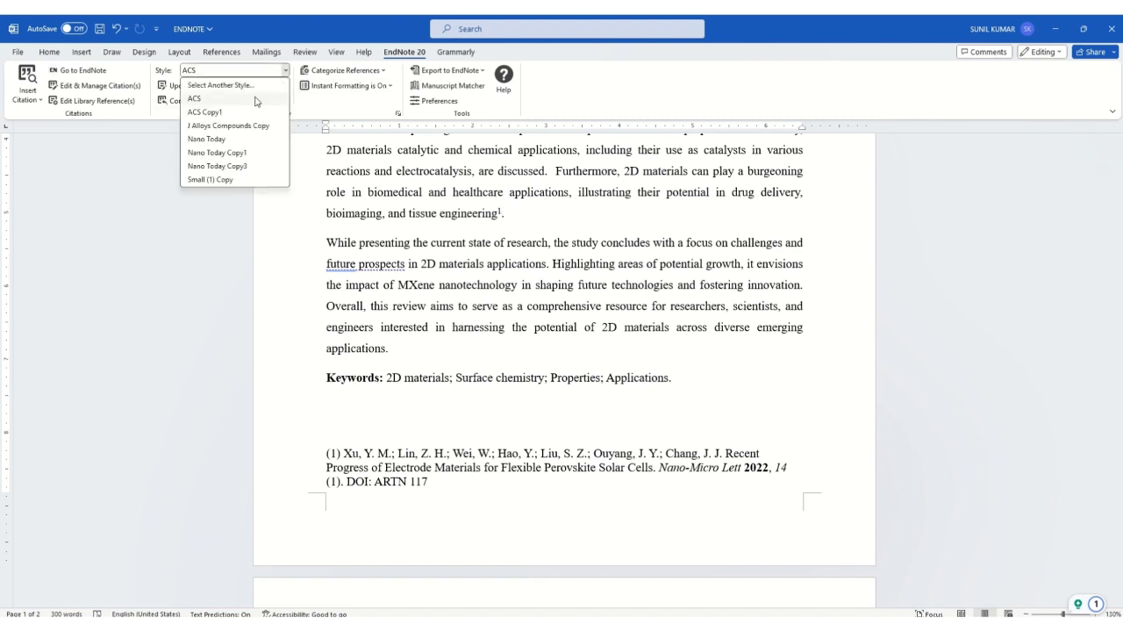
{"action": "left_click", "coordinate": [208, 139]}
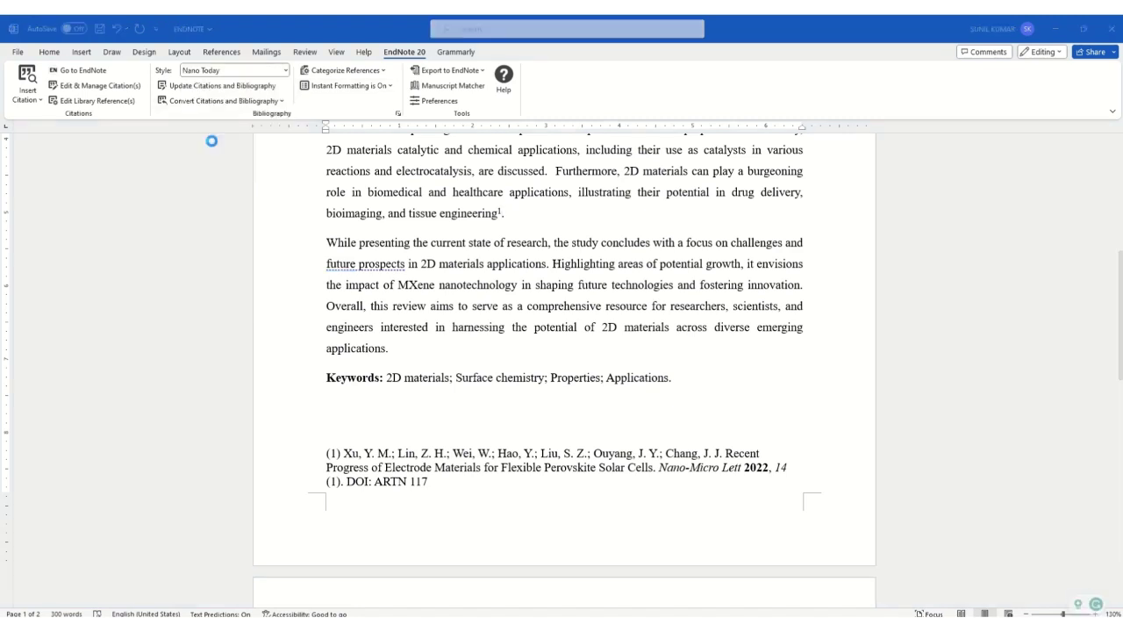
{"action": "left_click", "coordinate": [285, 70]}
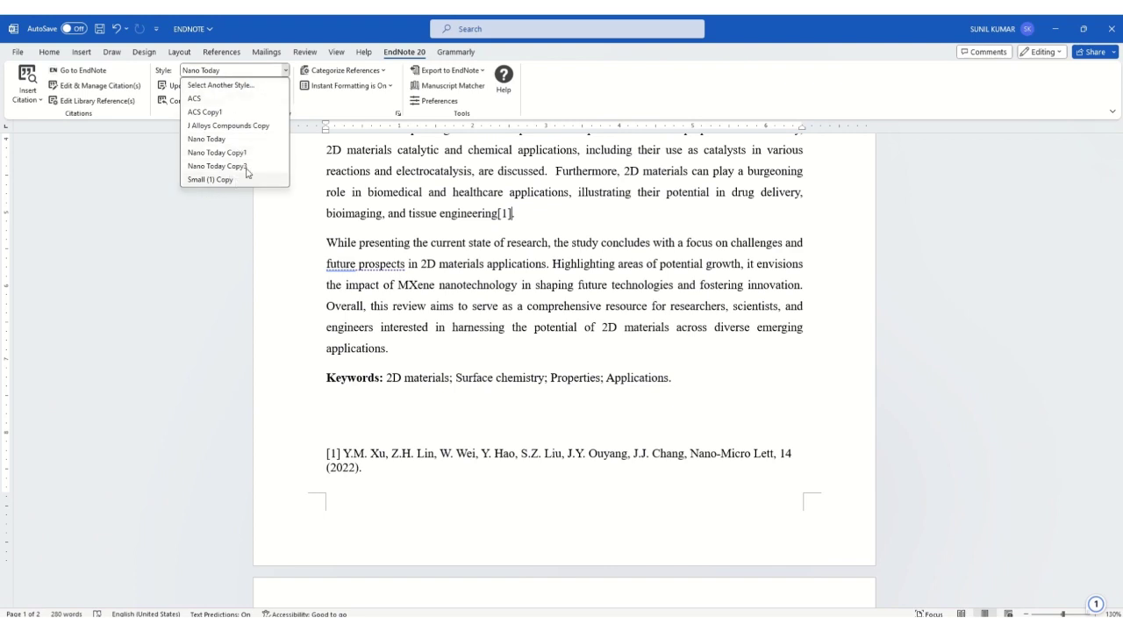
{"action": "left_click", "coordinate": [224, 85]}
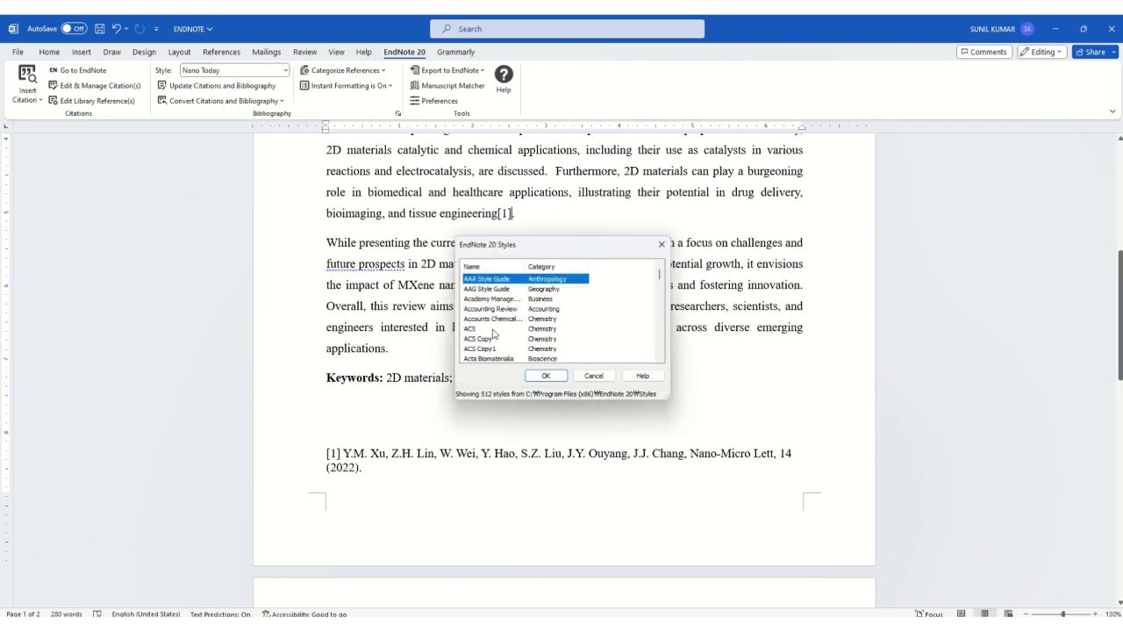
{"action": "scroll", "coordinate": [514, 343], "scroll_direction": "down", "scroll_amount": 10}
{"action": "scroll", "coordinate": [518, 347], "scroll_direction": "down", "scroll_amount": 1}
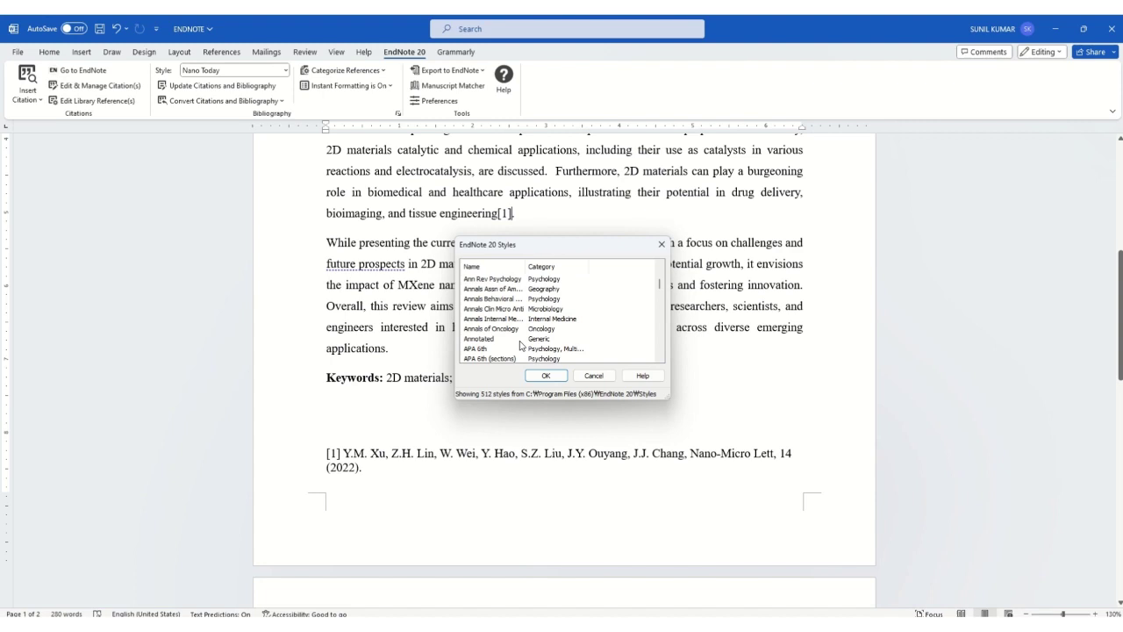
{"action": "scroll", "coordinate": [493, 314], "scroll_direction": "down", "scroll_amount": 3}
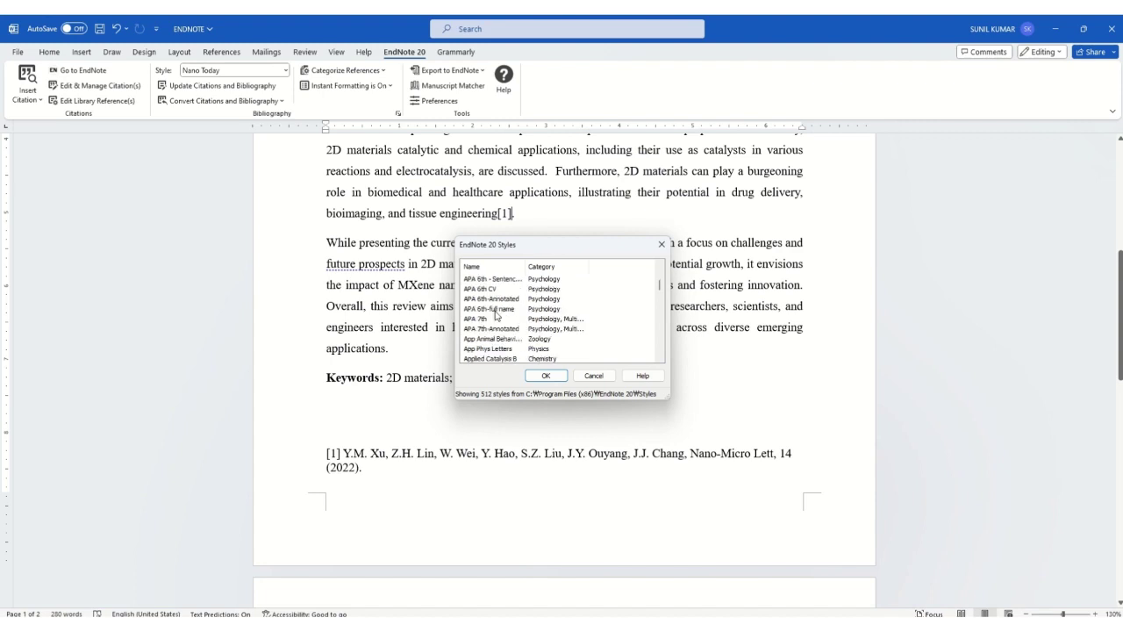
{"action": "left_click", "coordinate": [662, 244]}
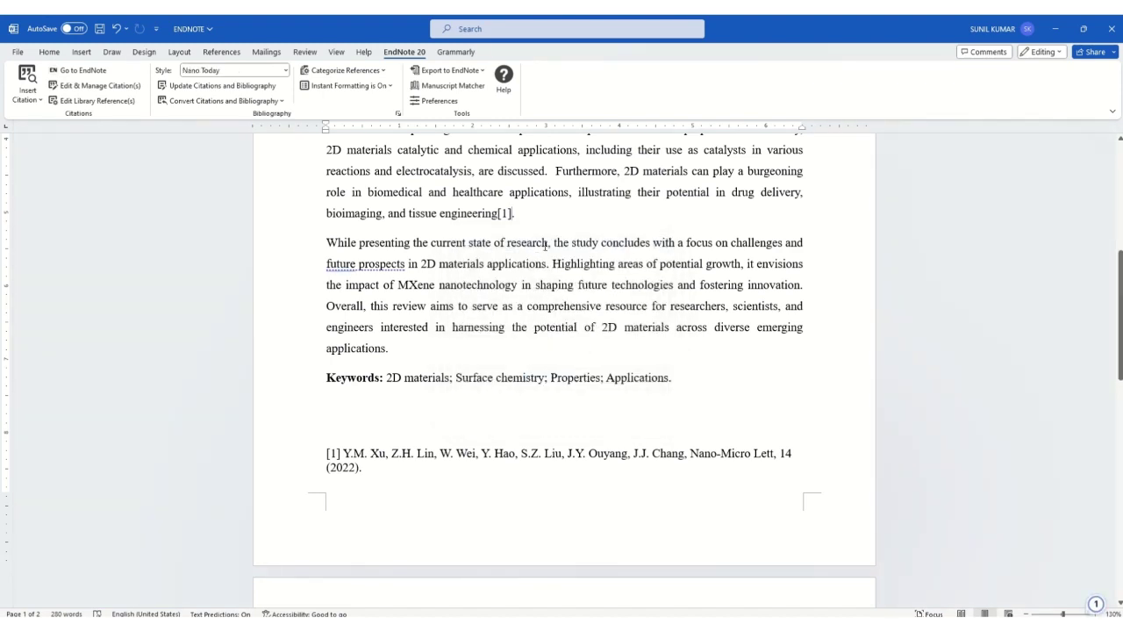